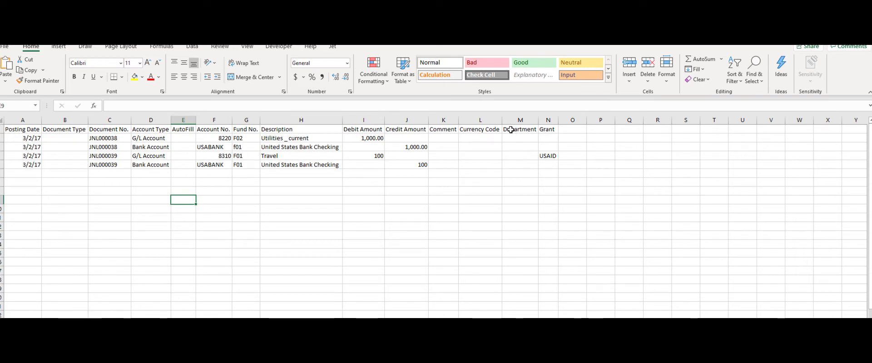
Step: Select the Department and Grant column headers on the clean and error journal worksheets to review the dimension columns
{"action": "left_click_drag", "start_coordinate": [511, 130], "coordinate": [548, 132]}
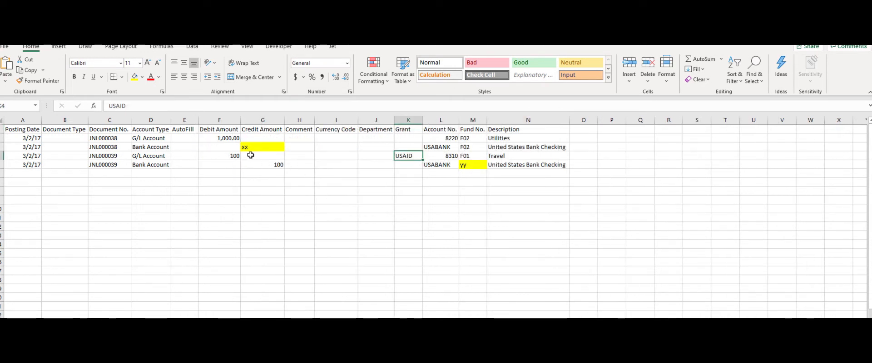
{"action": "left_click", "coordinate": [386, 130]}
{"action": "left_click", "coordinate": [398, 129], "text": "shift"}
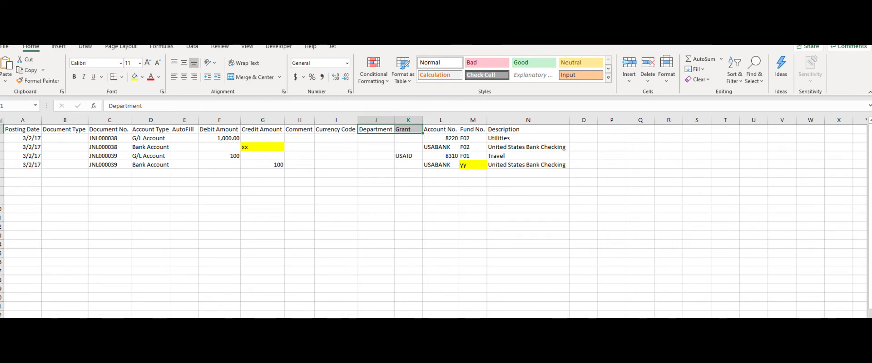
Step: Switch to Business Central and start an Excel Import in General Journals using the GENJOURNAL import mapping
{"action": "key", "text": "alt+Tab"}
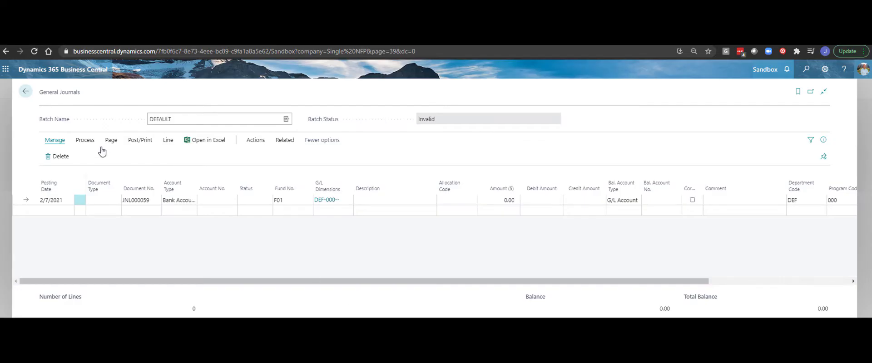
{"action": "left_click", "coordinate": [90, 144]}
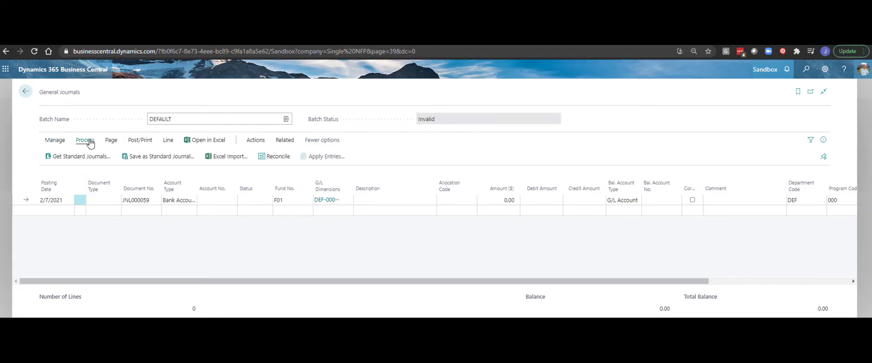
{"action": "left_click", "coordinate": [222, 160]}
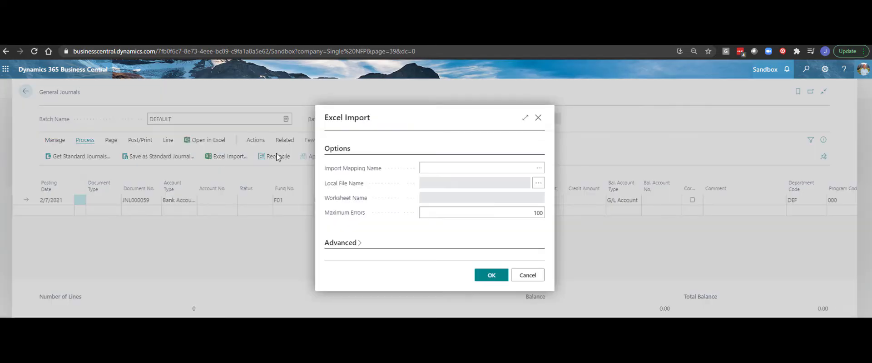
{"action": "left_click", "coordinate": [539, 168]}
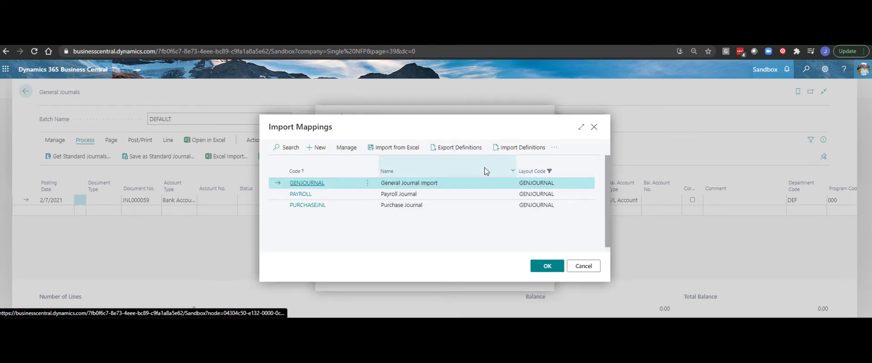
{"action": "left_click", "coordinate": [307, 183]}
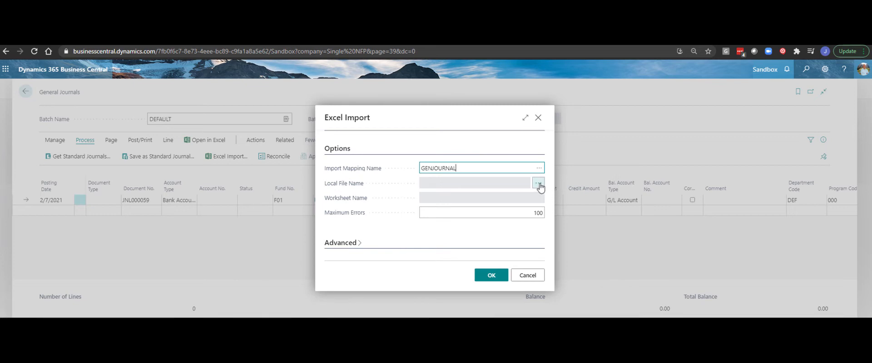
Step: Choose Batch JE Demo.xlsx as the import file and Errors as the worksheet
{"action": "left_click", "coordinate": [539, 183]}
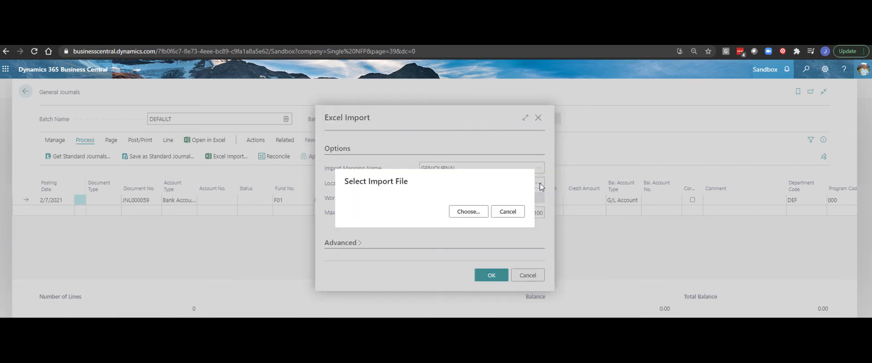
{"action": "left_click", "coordinate": [469, 212]}
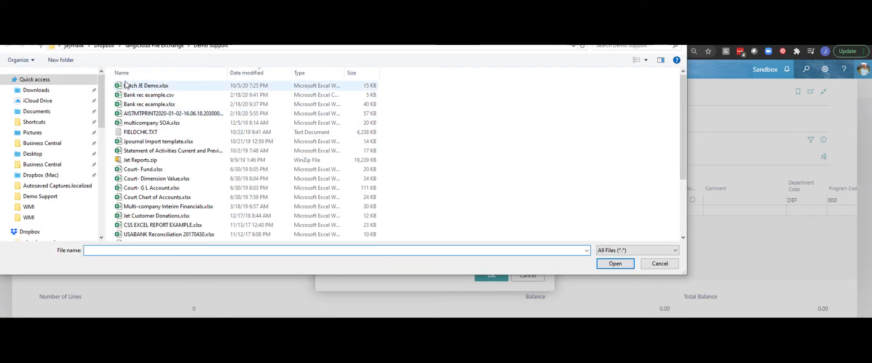
{"action": "left_click", "coordinate": [127, 85]}
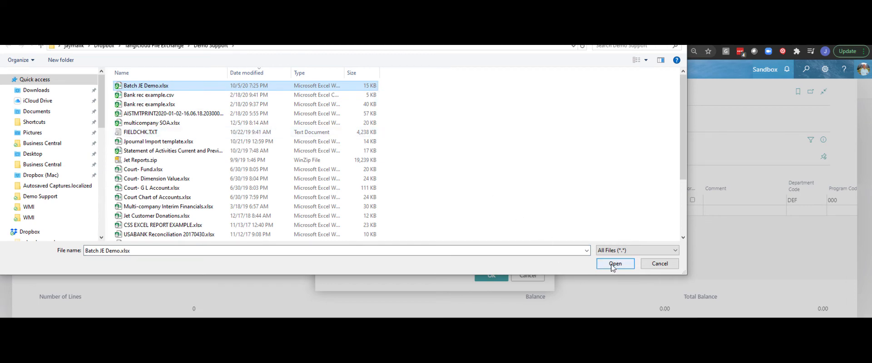
{"action": "left_click", "coordinate": [614, 265]}
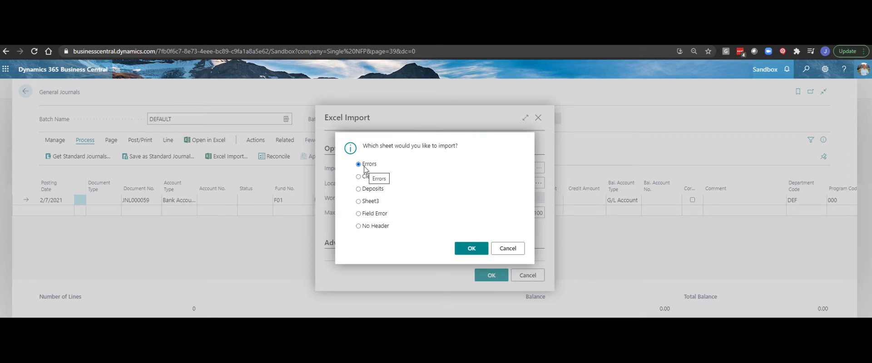
{"action": "left_click", "coordinate": [473, 250]}
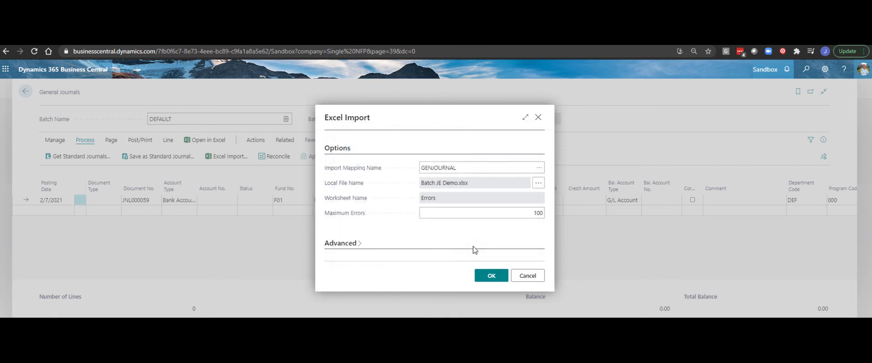
Step: Run the Excel import of the Errors worksheet with Maximum Errors at 100
{"action": "left_click", "coordinate": [534, 219]}
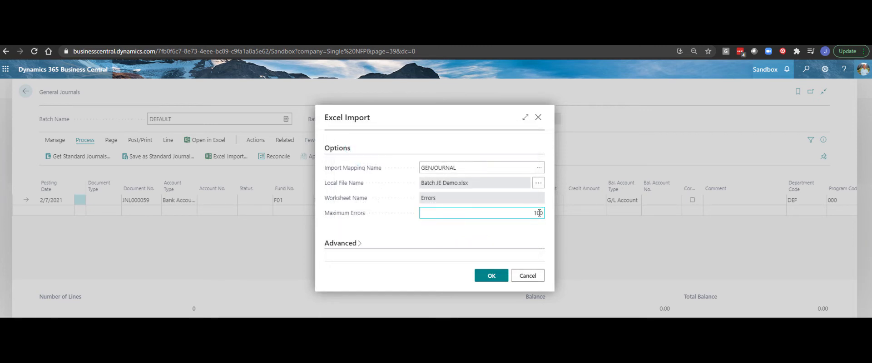
{"action": "left_click", "coordinate": [490, 278]}
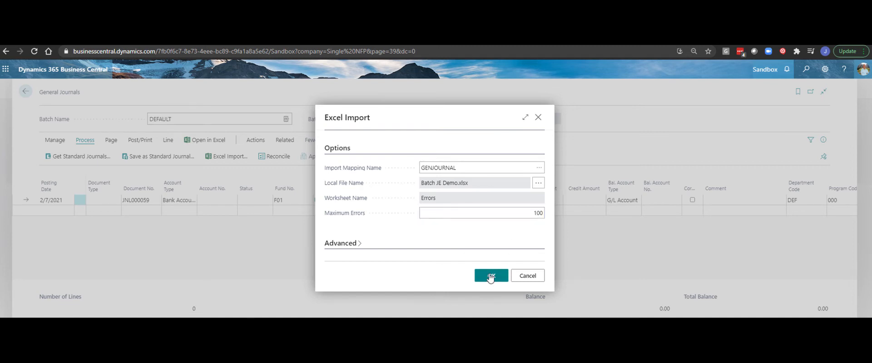
{"action": "left_click", "coordinate": [490, 277]}
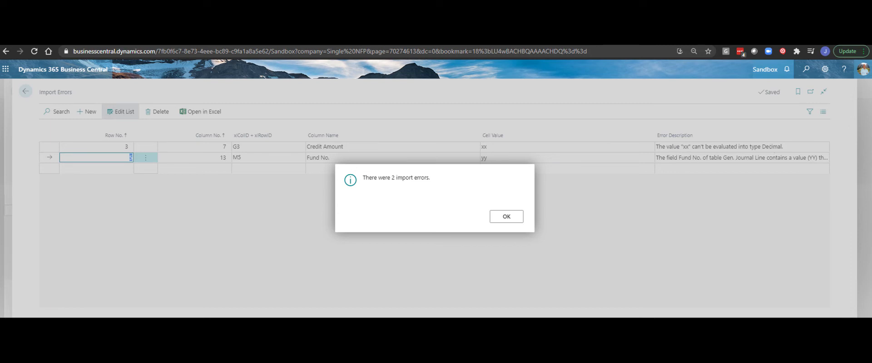
Step: Switch to the Excel workbook and select the highlighted Credit Amount cell G3 to compare it with the import error list
{"action": "mouse_move", "coordinate": [372, 317]}
{"action": "left_click", "coordinate": [372, 305]}
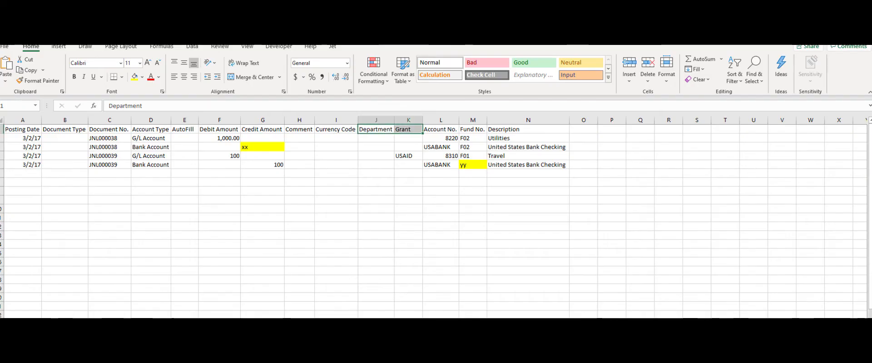
{"action": "left_click", "coordinate": [253, 149]}
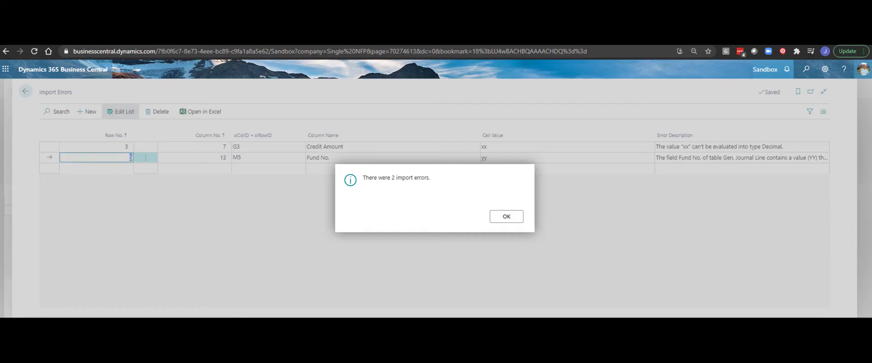
Step: Leave the Import Errors list and start a new Excel Import in General Journals with the GENJOURNAL mapping
{"action": "left_click", "coordinate": [504, 218]}
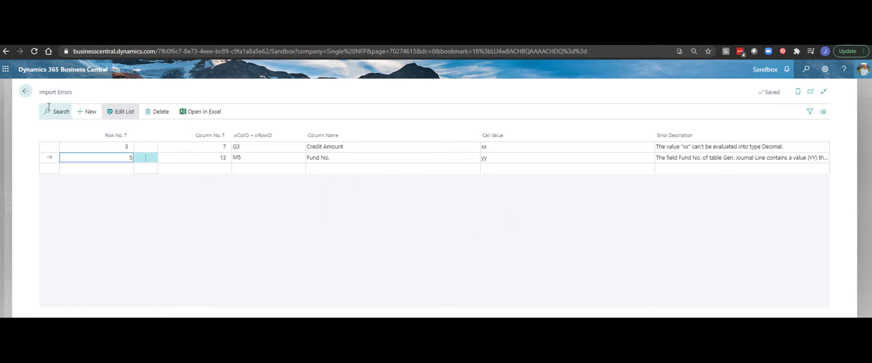
{"action": "left_click", "coordinate": [28, 93]}
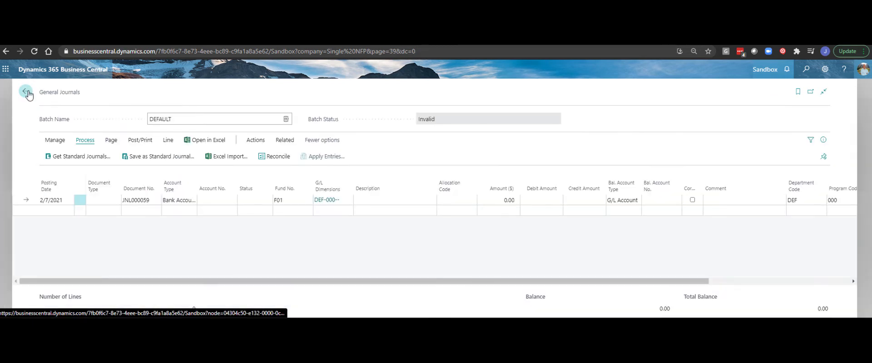
{"action": "left_click", "coordinate": [226, 157]}
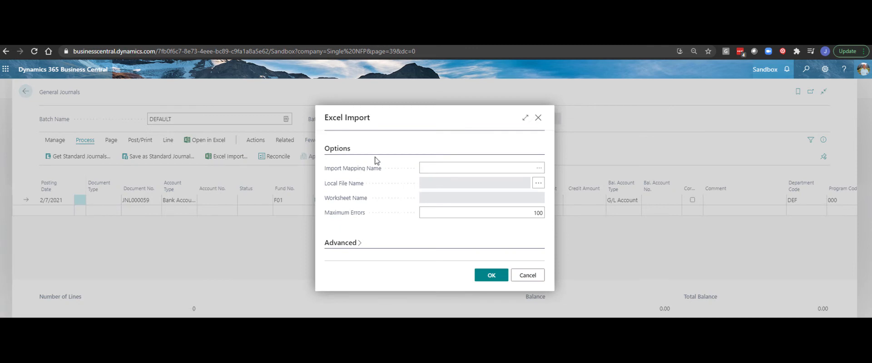
{"action": "left_click", "coordinate": [539, 169]}
{"action": "left_click", "coordinate": [540, 169]}
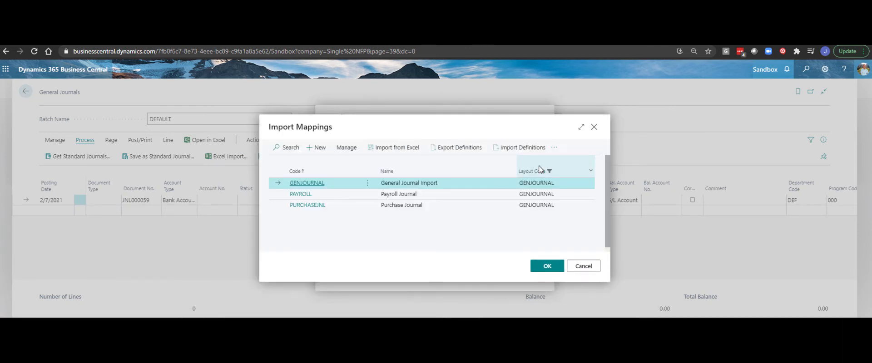
{"action": "left_click", "coordinate": [307, 183]}
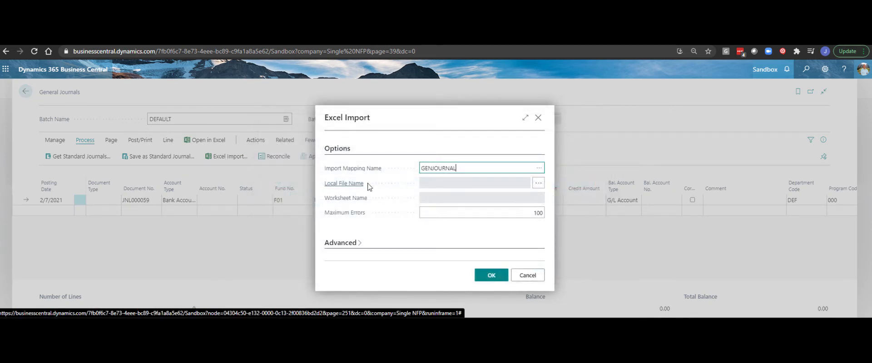
Step: Choose Batch JE Demo.xlsx as the import file and Clean as the worksheet
{"action": "left_click", "coordinate": [539, 183]}
{"action": "left_click", "coordinate": [475, 213]}
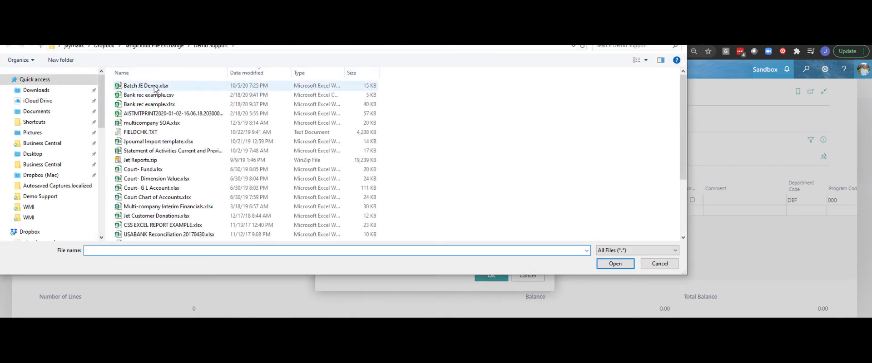
{"action": "left_click", "coordinate": [145, 86]}
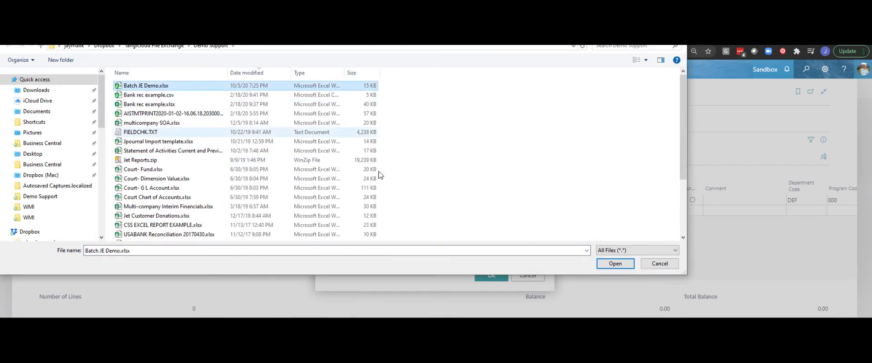
{"action": "left_click", "coordinate": [603, 264]}
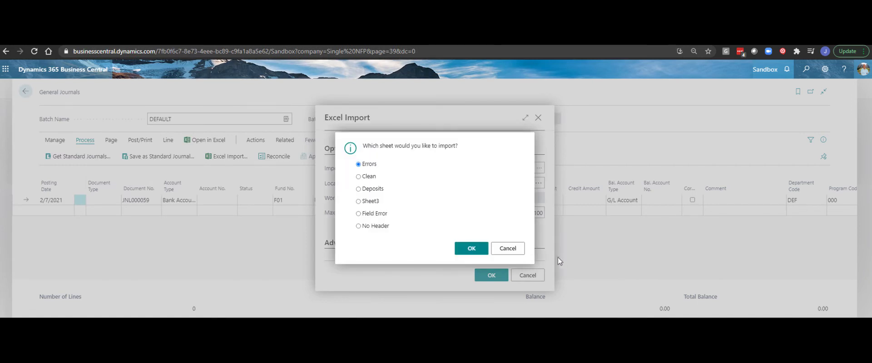
{"action": "left_click", "coordinate": [359, 178]}
{"action": "left_click", "coordinate": [471, 251]}
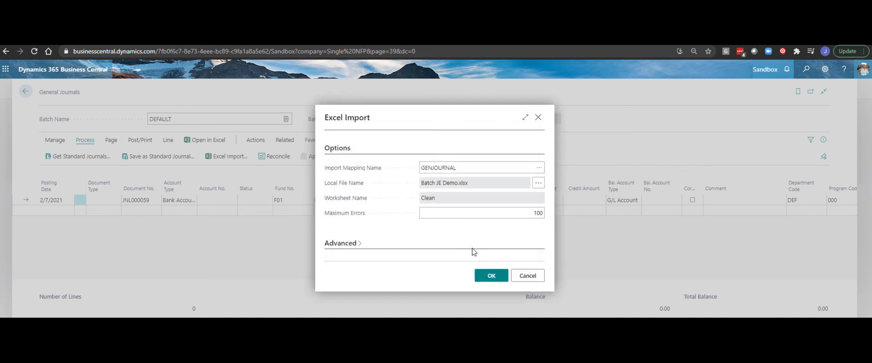
Step: Import the Clean worksheet into the general journal and select the account number on the first journal line
{"action": "left_click", "coordinate": [487, 276]}
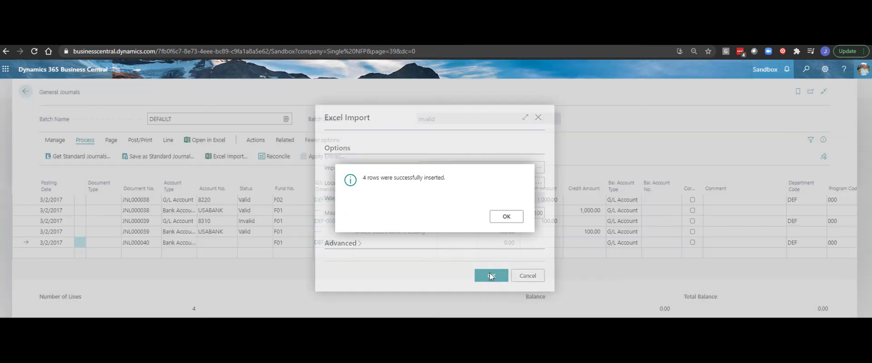
{"action": "left_click", "coordinate": [505, 216]}
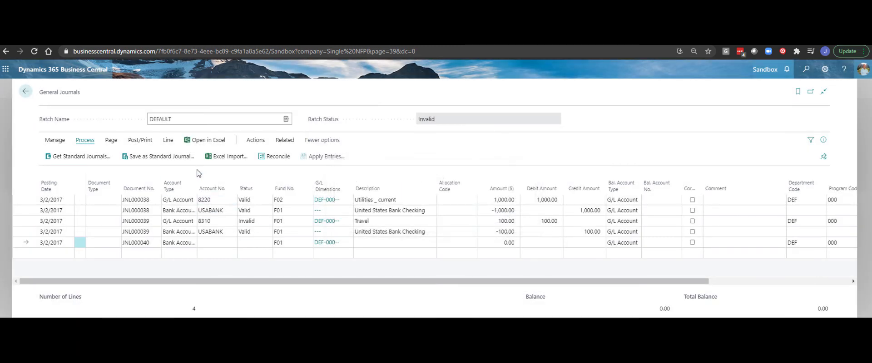
{"action": "left_click", "coordinate": [224, 203]}
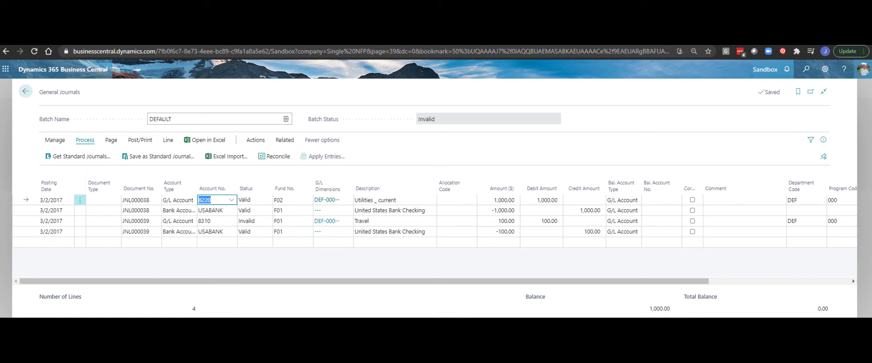
Step: Switch to the Excel workbook's clean worksheet and examine the Department and Grant column headers
{"action": "mouse_move", "coordinate": [373, 359]}
{"action": "left_click", "coordinate": [378, 315]}
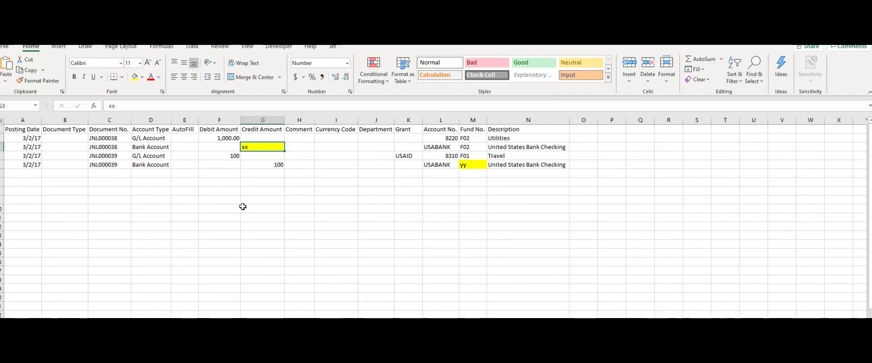
{"action": "left_click", "coordinate": [101, 322]}
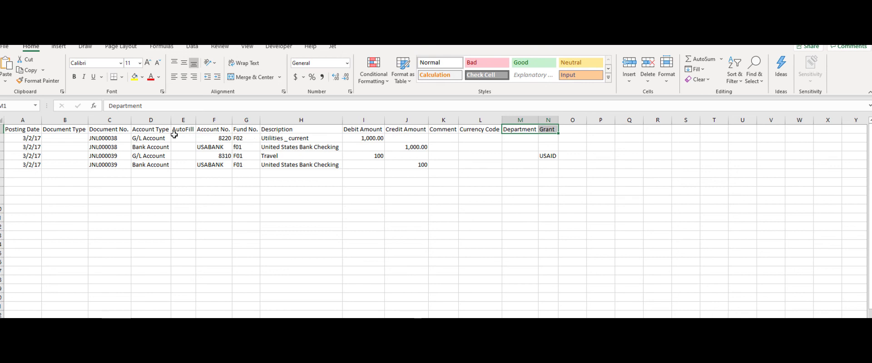
{"action": "left_click", "coordinate": [535, 130]}
{"action": "left_click", "coordinate": [546, 131]}
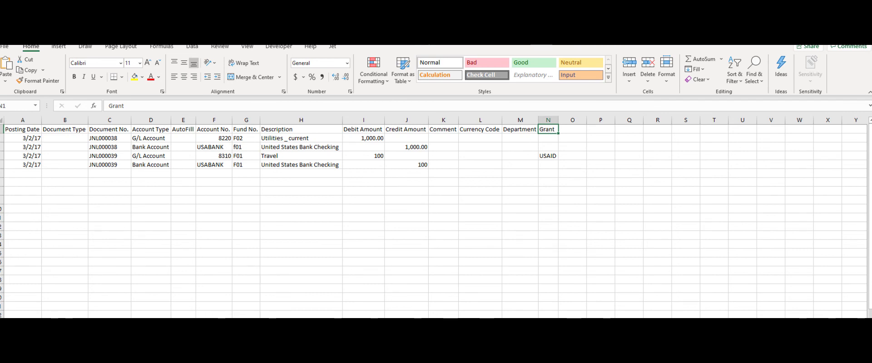
Step: Switch to Business Central's Import Mappings list, open the GENJOURNAL mapping and review its column to field mappings for Department and Grant Code
{"action": "mouse_move", "coordinate": [372, 361]}
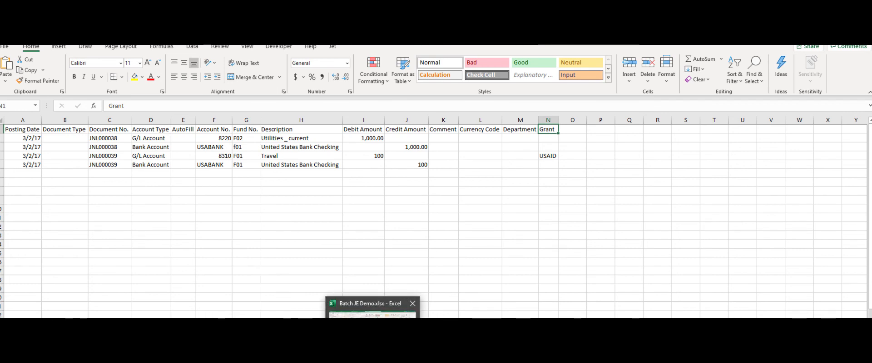
{"action": "mouse_move", "coordinate": [414, 361]}
{"action": "left_click", "coordinate": [416, 339]}
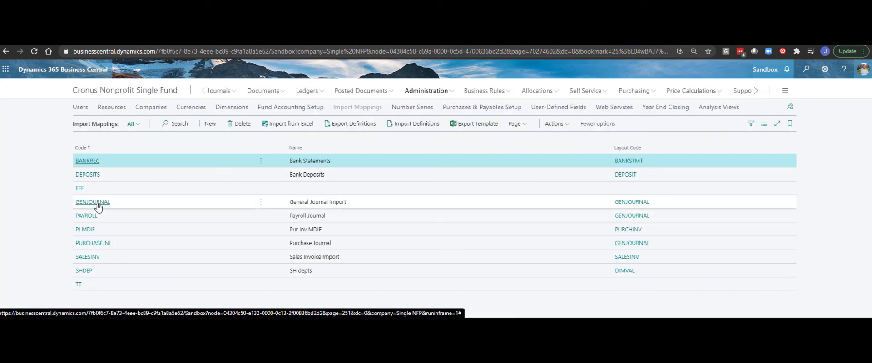
{"action": "left_click", "coordinate": [98, 203]}
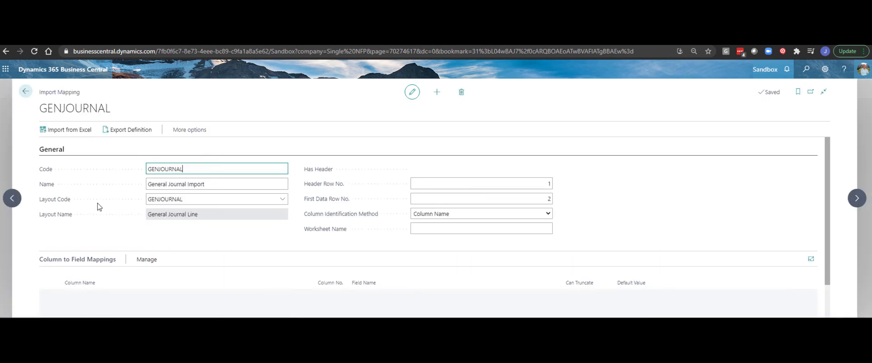
{"action": "scroll", "coordinate": [155, 213], "scroll_direction": "down", "scroll_amount": 3}
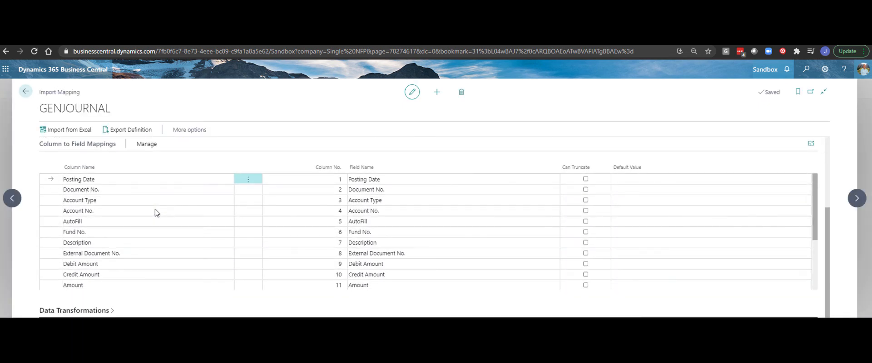
{"action": "scroll", "coordinate": [107, 263], "scroll_direction": "down", "scroll_amount": 5}
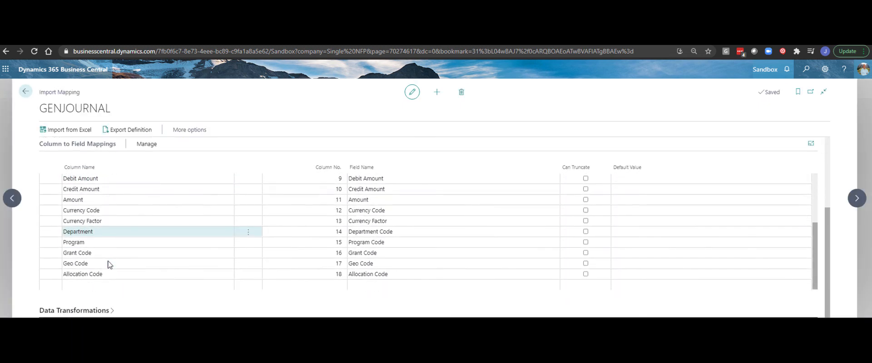